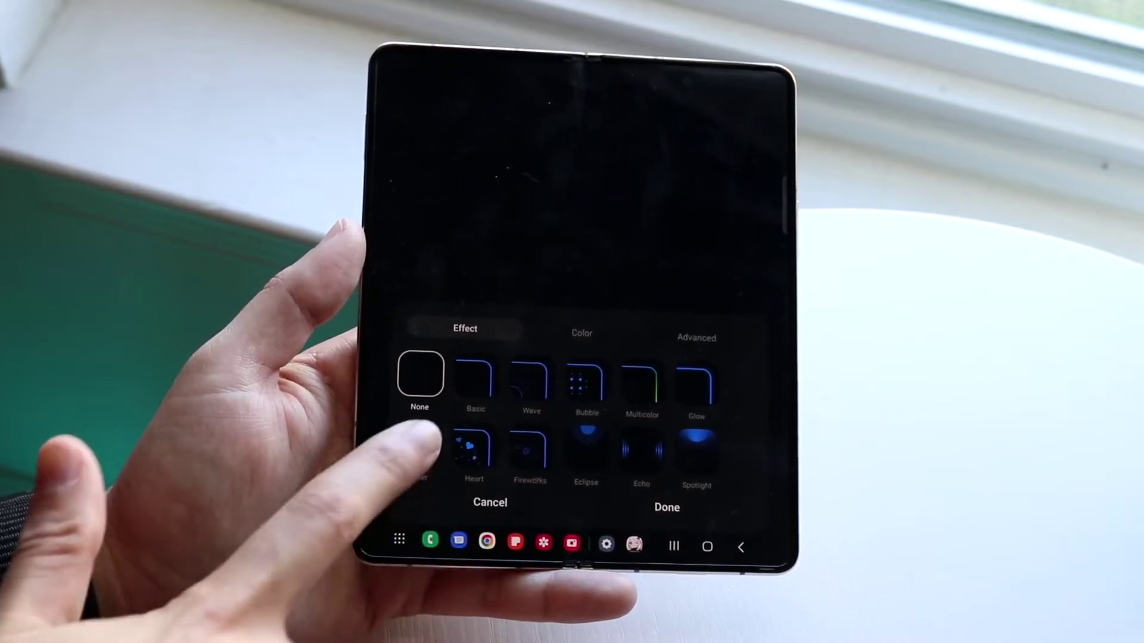
Step: Choose Eclipse as the edge lighting effect for brief pop-ups
click(583, 447)
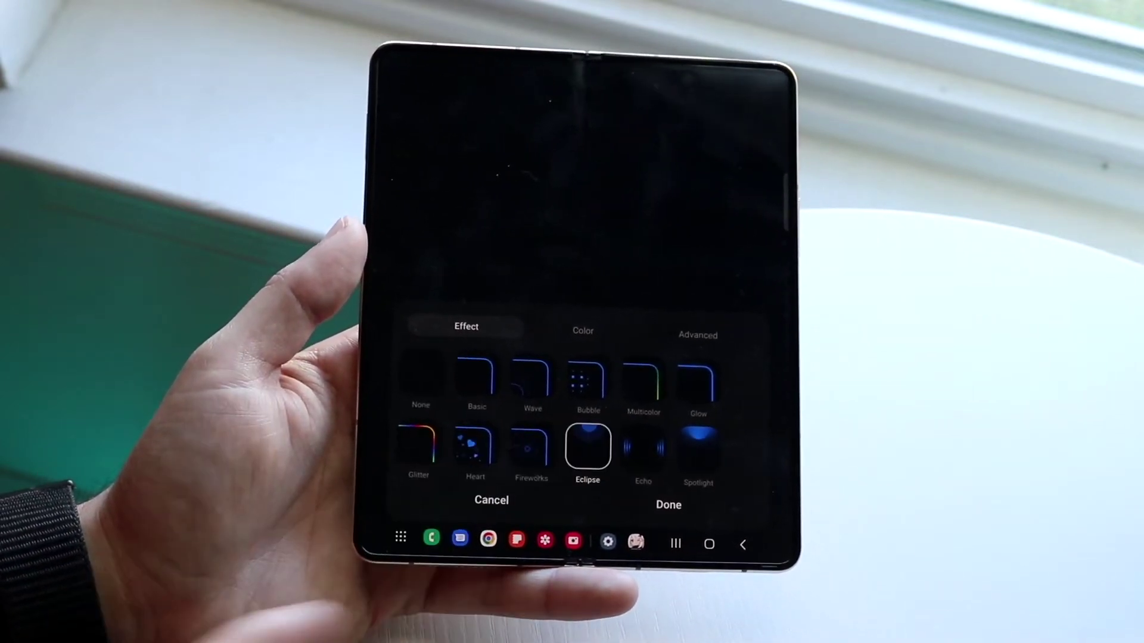